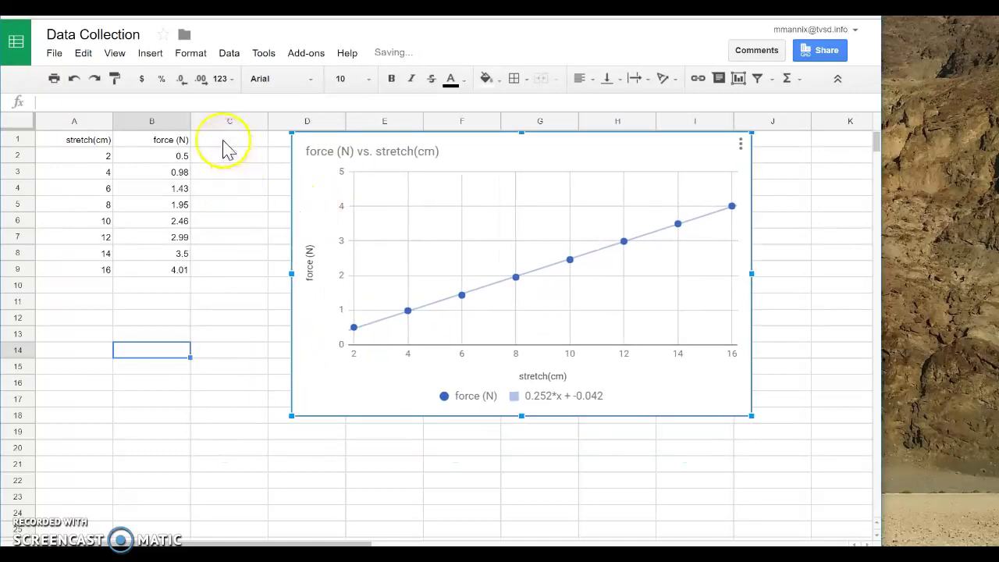
Enter the heading "Equation" in cell C1.
left_click(224, 144)
type("Equation")
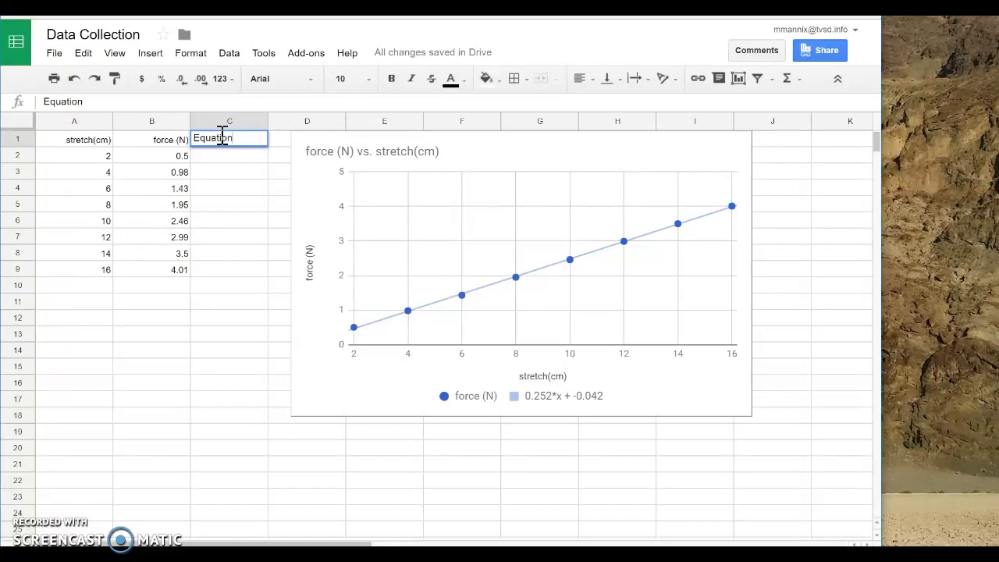
left_click(229, 161)
Insert a note on cell C1 that reads "Force = 0.252*stretch + (-0.042)".
left_click(226, 142)
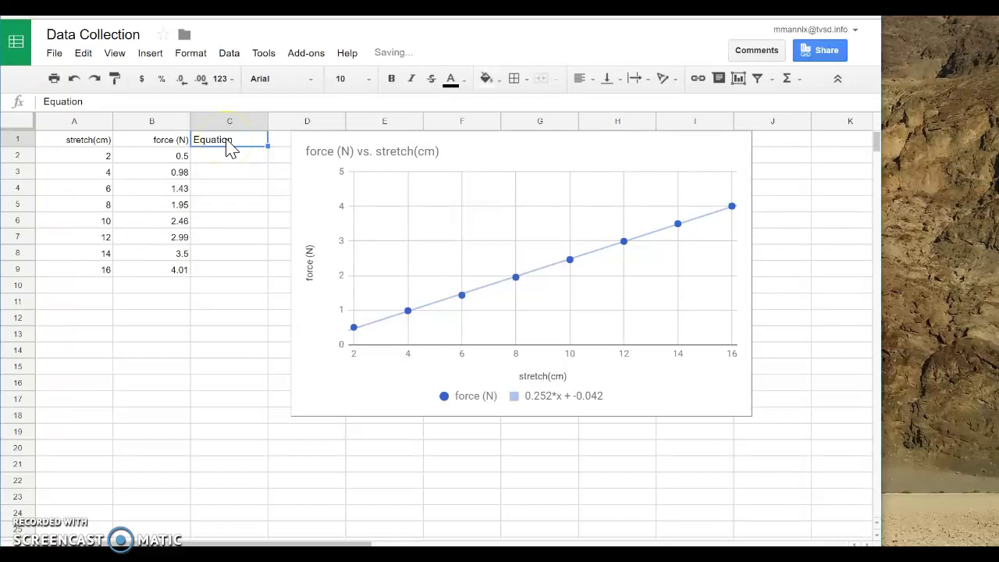
left_click(152, 56)
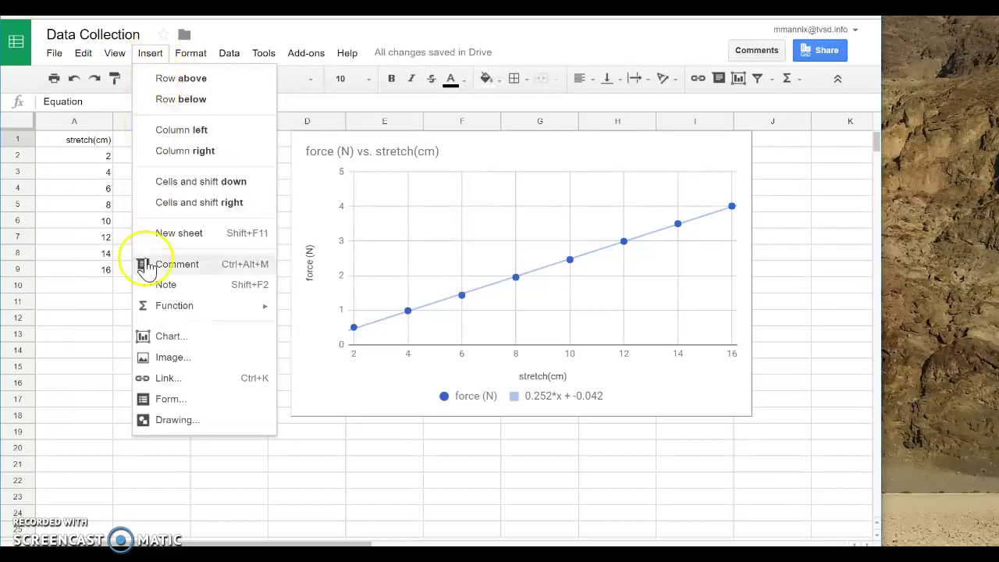
left_click(165, 286)
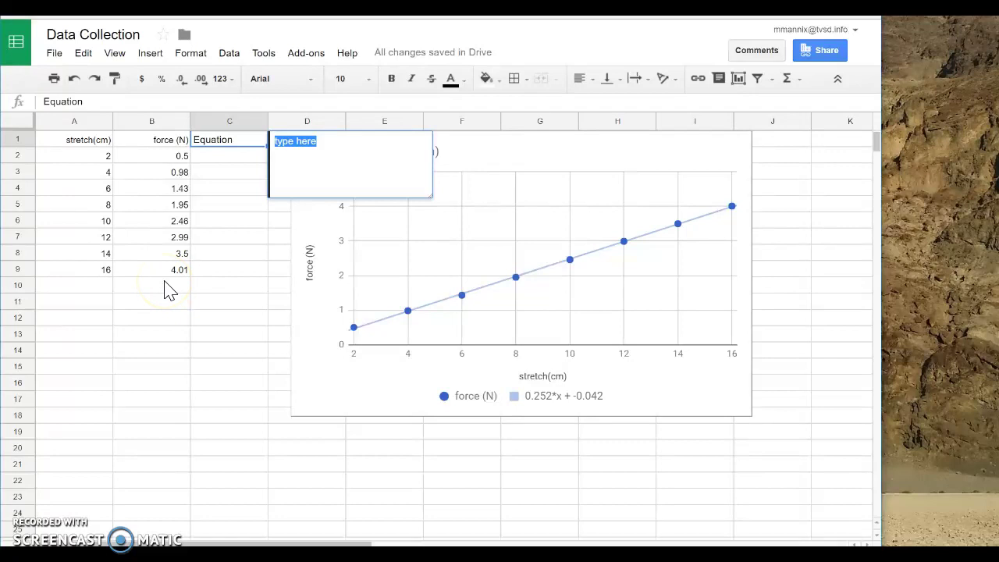
type("F = 0.252* stretch")
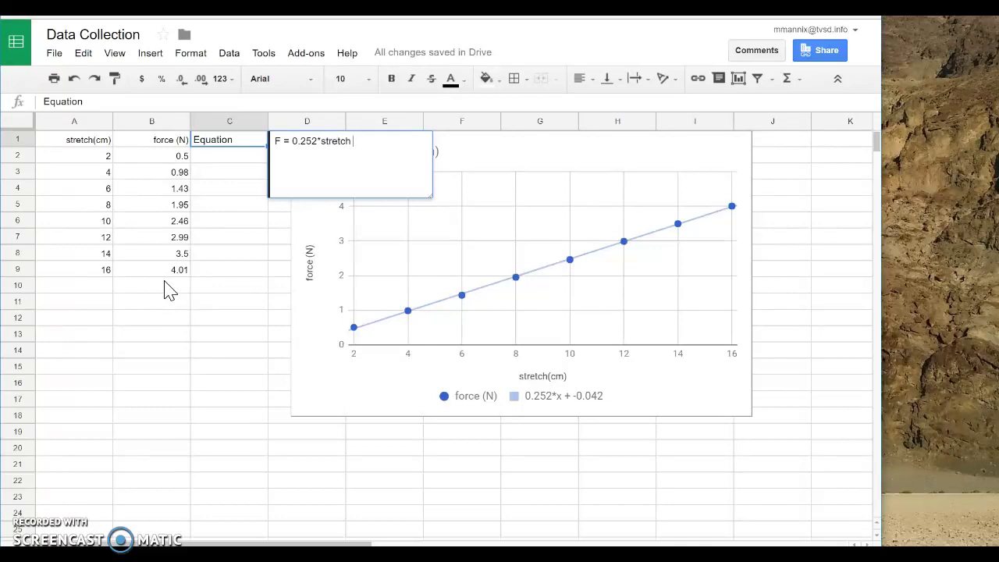
type(" + (0")
key("BackSpace")
type("-0.042)")
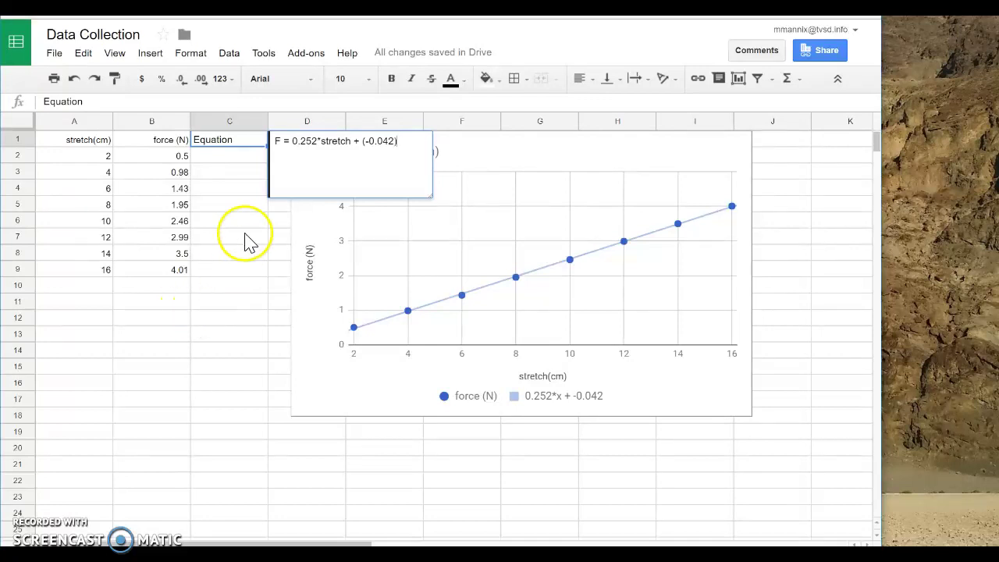
left_click(281, 142)
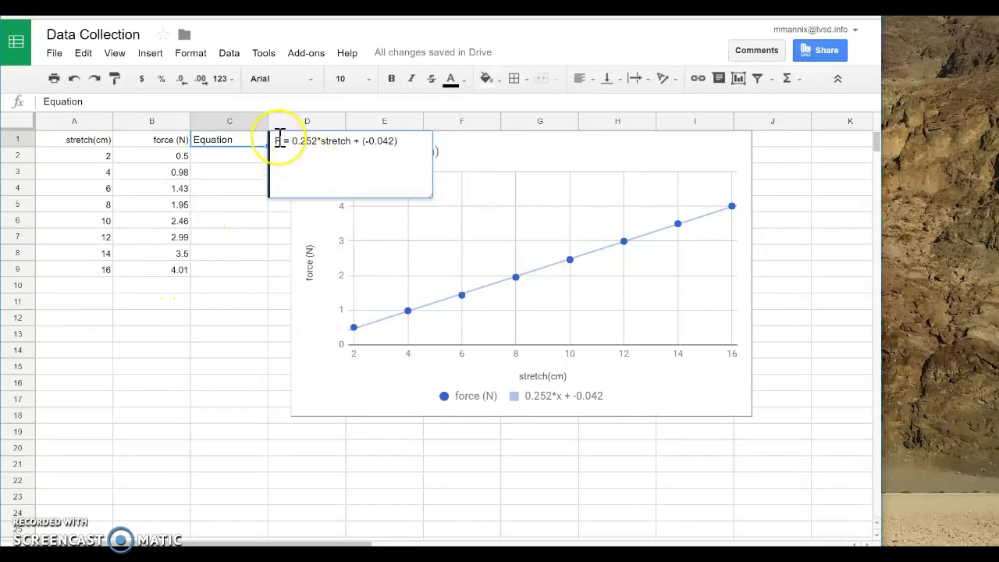
type("orce")
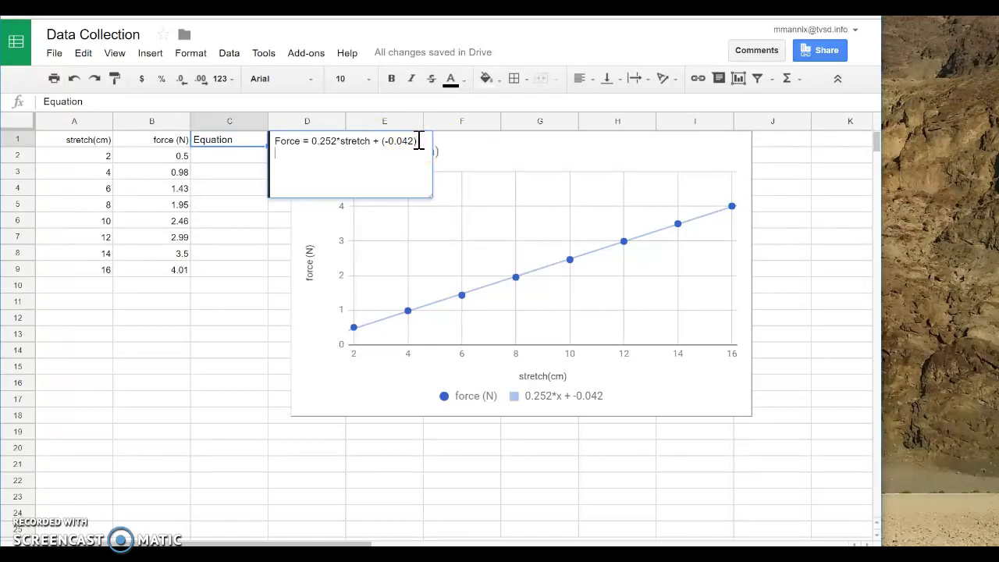
Below the equation in the note, add "SLOPE: For every one cm of stretch, the force increases 0.252N" after a blank line.
key("Return")
key("Return")
type("CLOP")
key("BackSpace")
key("BackSpace")
key("BackSpace")
key("BackSpace")
type("SLOPE:  For every one cm")
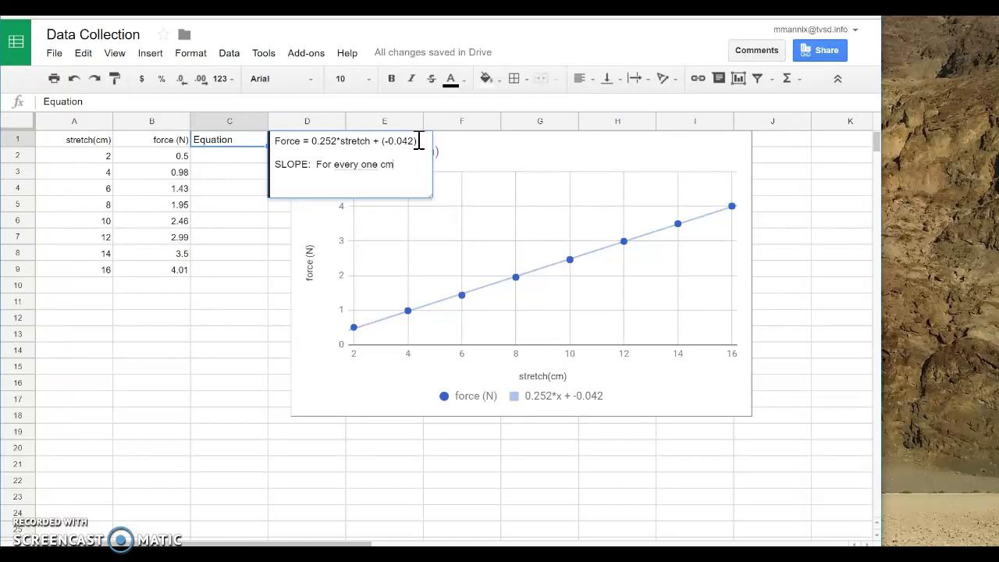
type(" of stretch, the force inc")
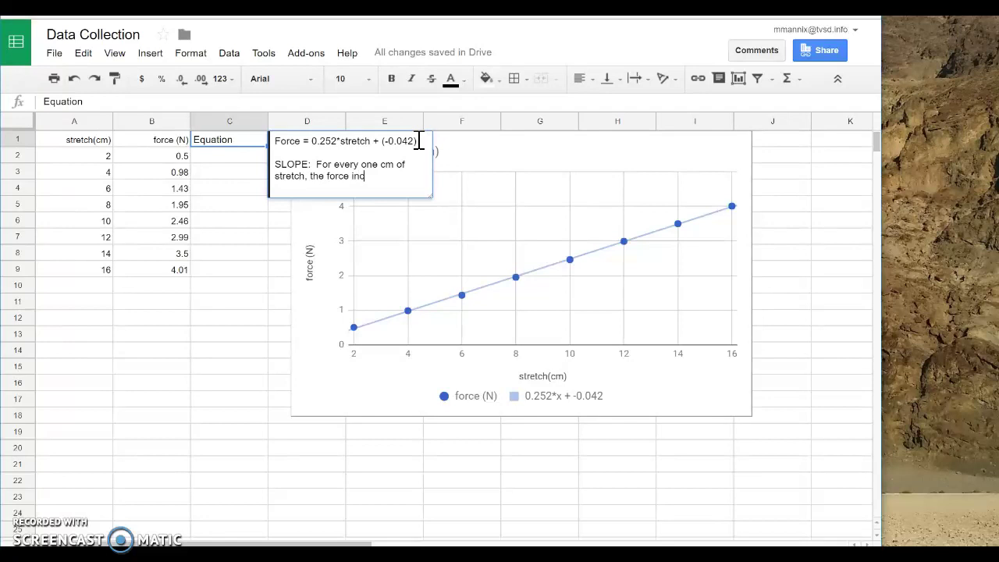
type("reases 0.252N")
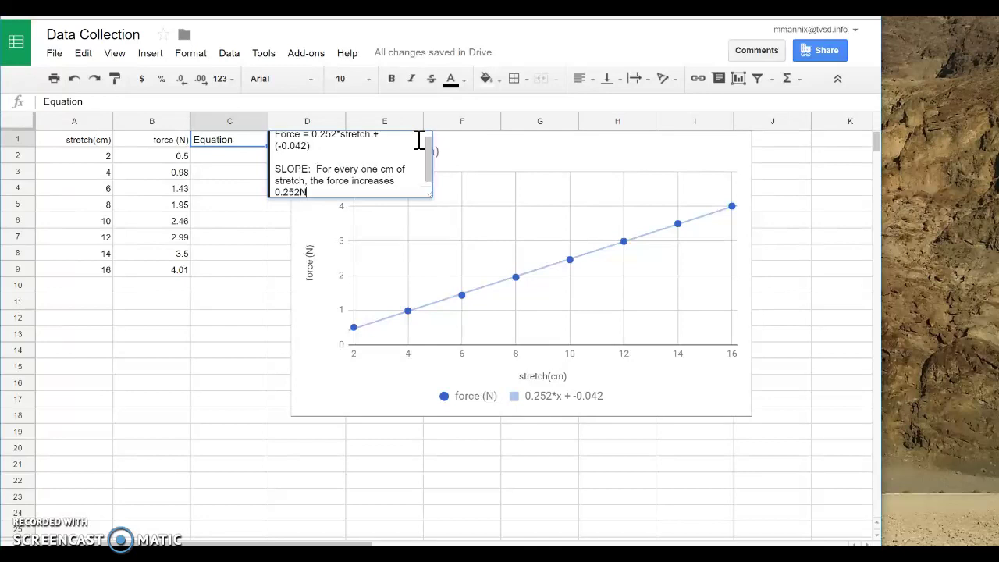
After a blank line in the note, add "INTERCEPT: When there is zero stretch, there is -0.042 newtons of force".
key("Return")
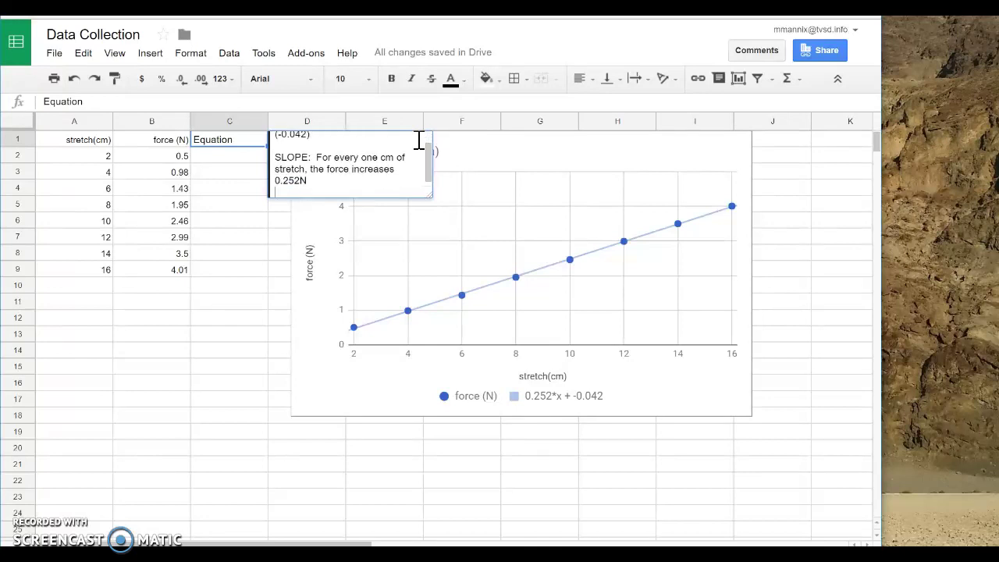
key("Return")
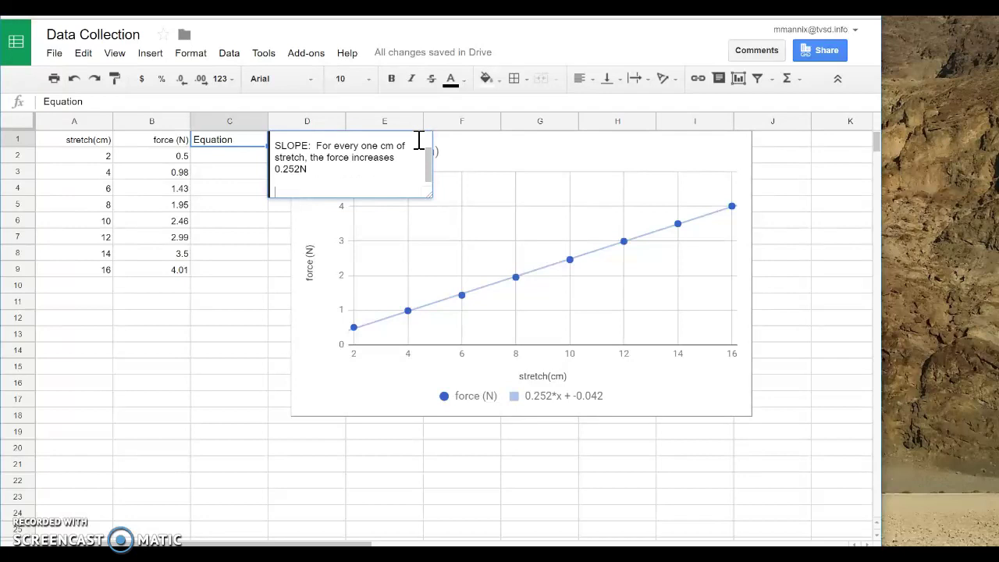
type("y")
key("BackSpace")
type("INTERCEPT")
type(":")
type("When there is zero stretch, there is -0.042 newtons of force")
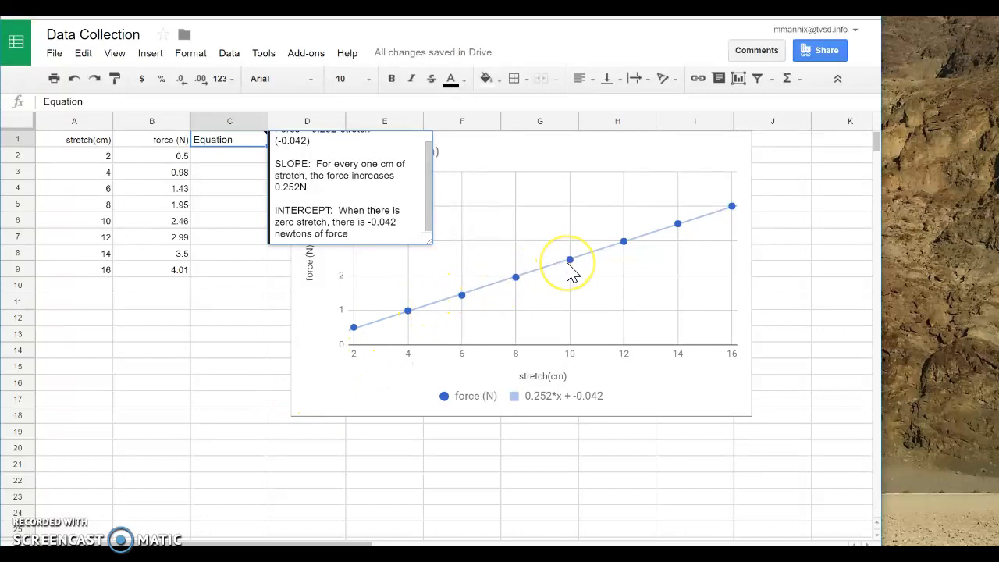
Add a note paragraph giving the expected y-intercept as 0 N, attributing the small value to measurement uncertainty, and interpreting the intercept as 0 newtons.
left_click(460, 303)
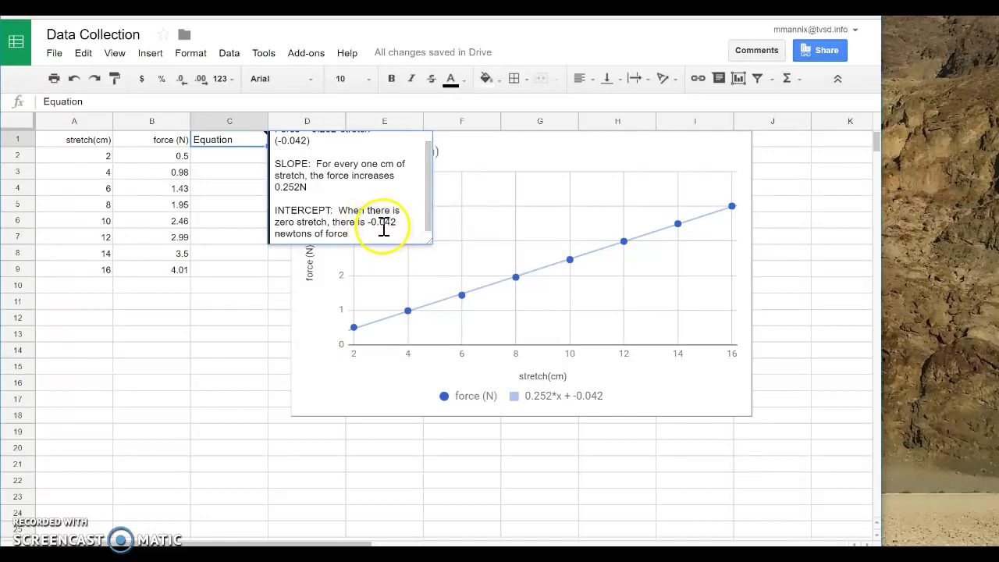
scroll(349, 188, "down", 2)
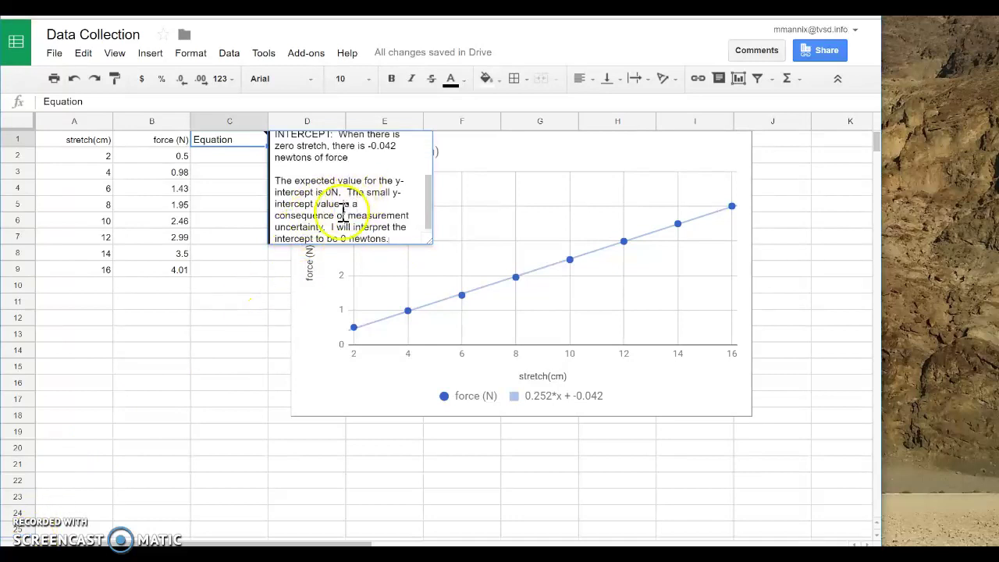
left_click(332, 192)
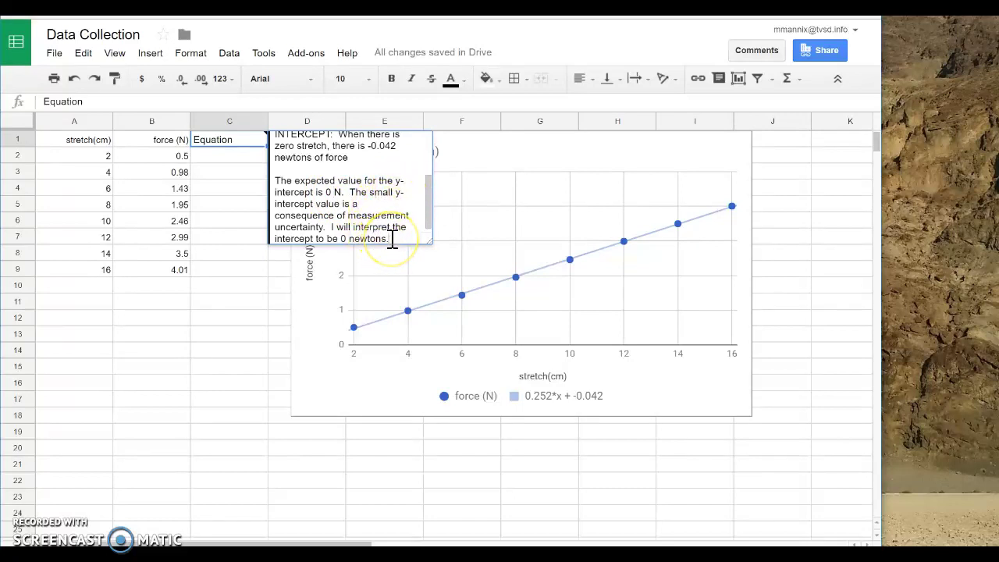
End the note with the heading "FINAL EQUATION:" and the line "Force =( 0.252 N/cm)* stretch + 0 N".
scroll(391, 239, "down", 2)
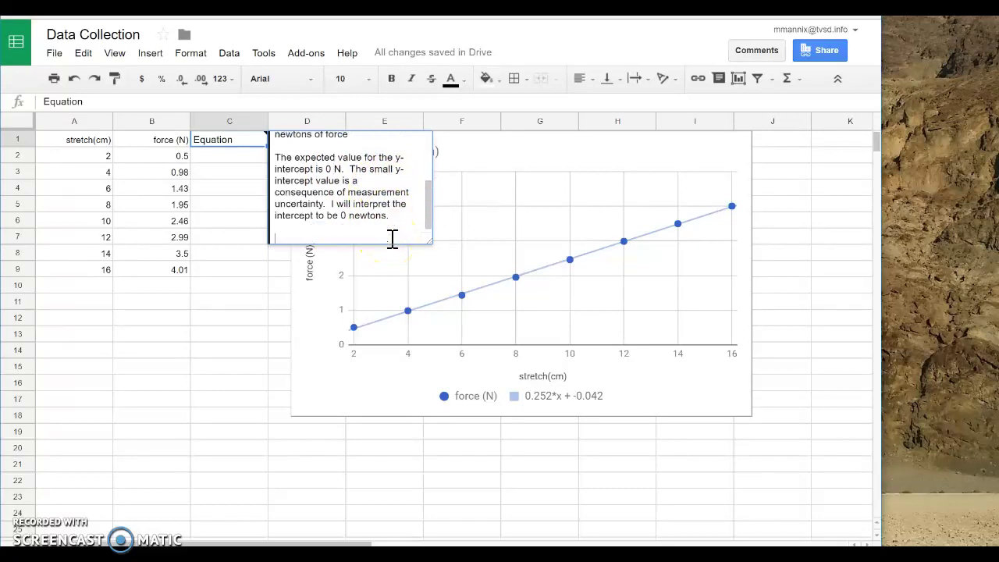
type("FINAL EQUATION:")
key("Return")
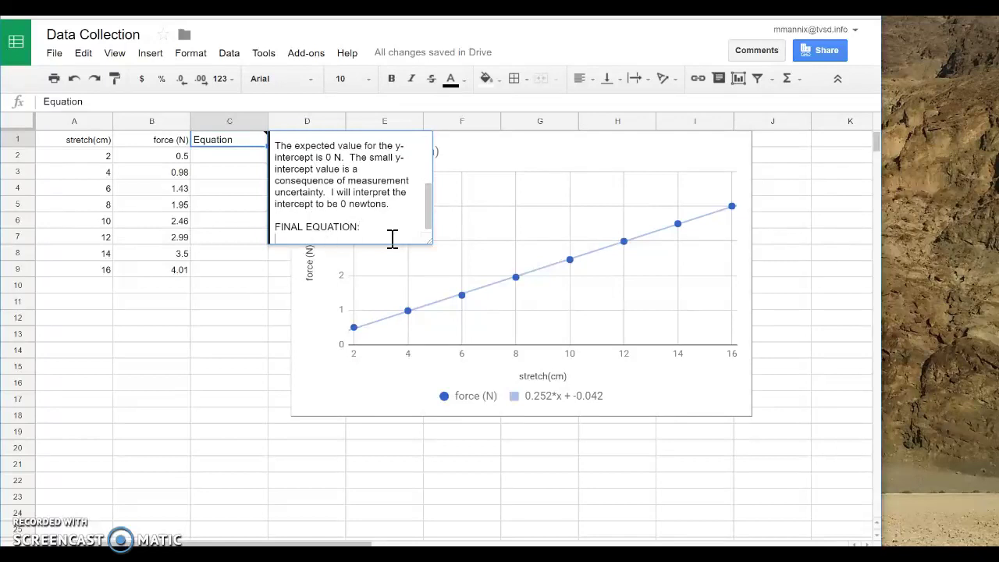
type("Force = 0.252 N/cm)")
left_click(310, 239)
type("(")
left_click(373, 238)
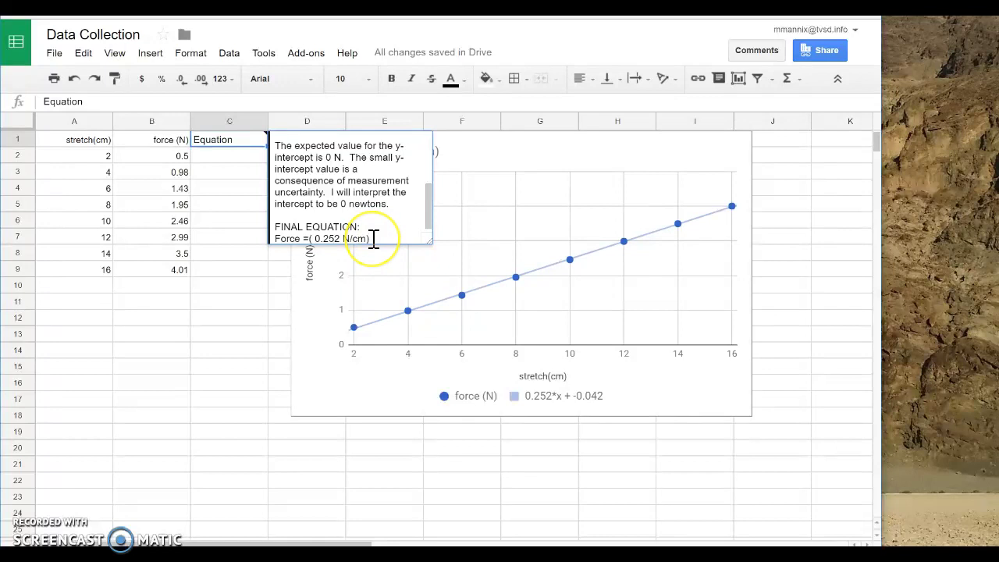
type("*stretch")
type("+ 0 N")
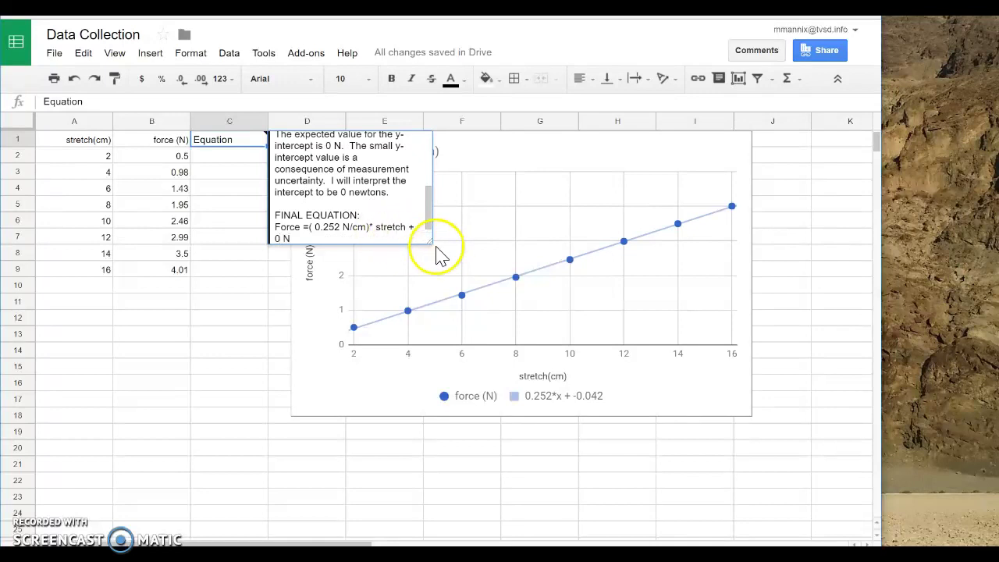
Enlarge the note box until all its text fits, and finish editing the note.
left_click_drag(435, 244, 592, 307)
left_click(580, 293)
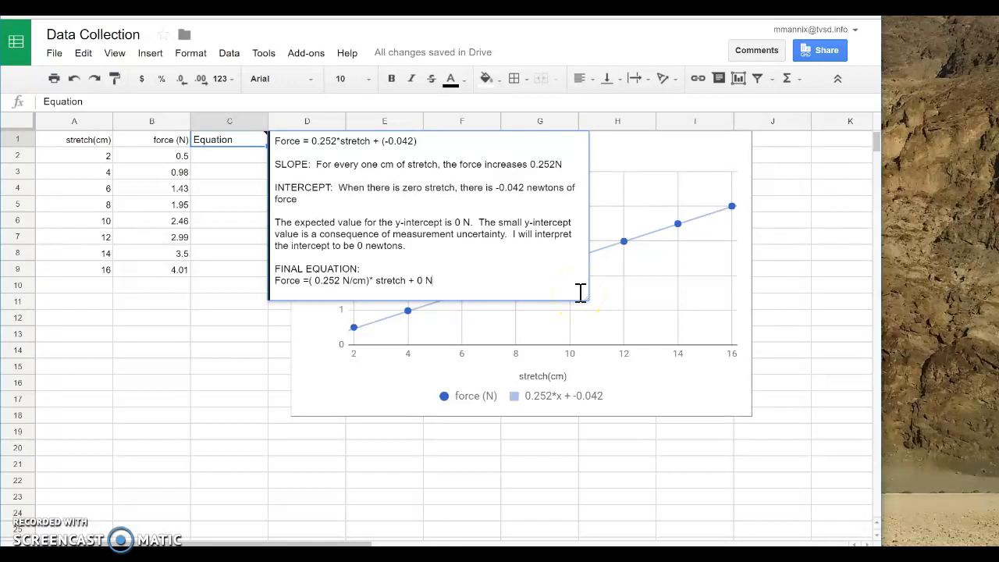
left_click(540, 300)
key("Escape")
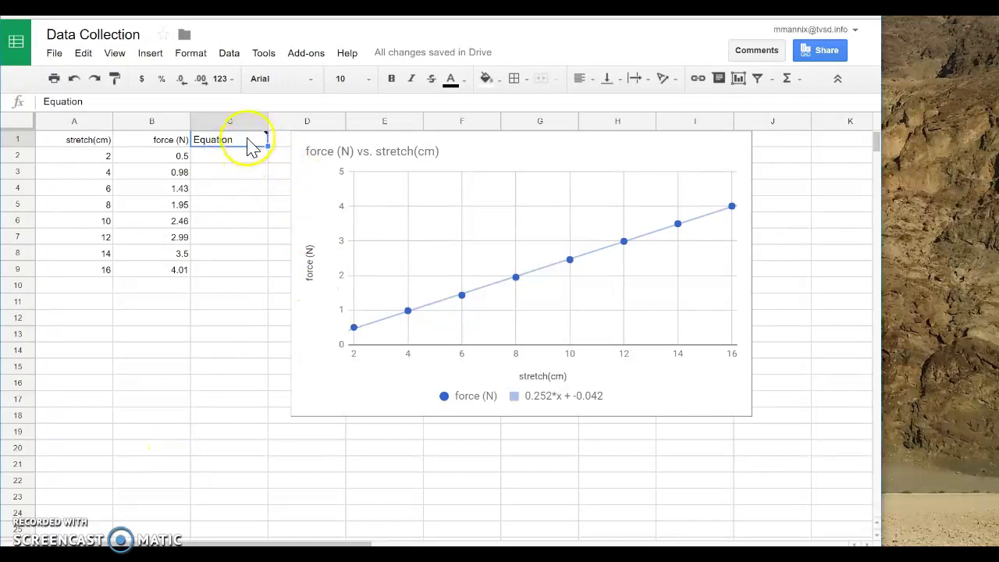
Widen the displayed C1 note to fit its full text, close it, and show it again to check its size.
mouse_move(250, 144)
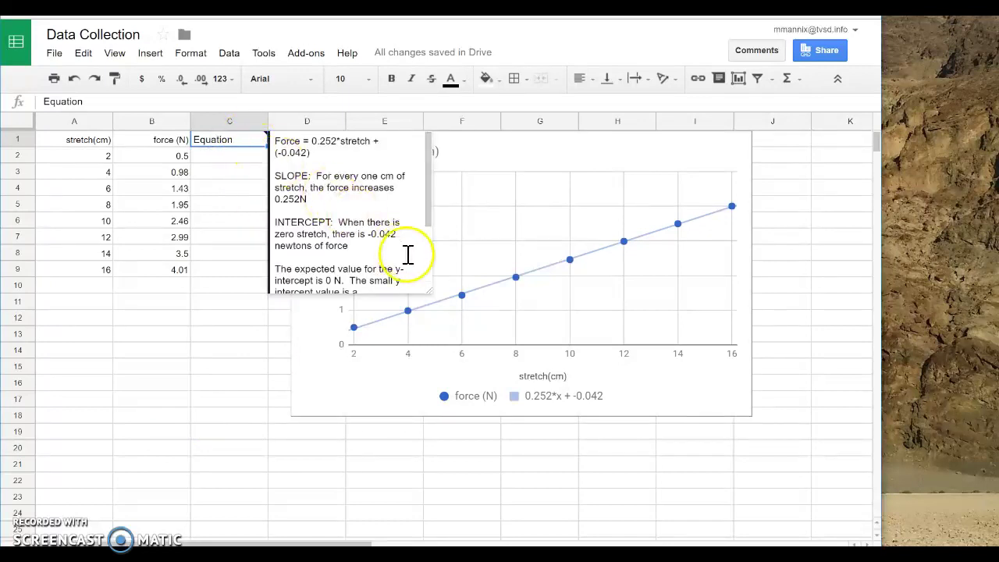
left_click_drag(430, 295, 547, 316)
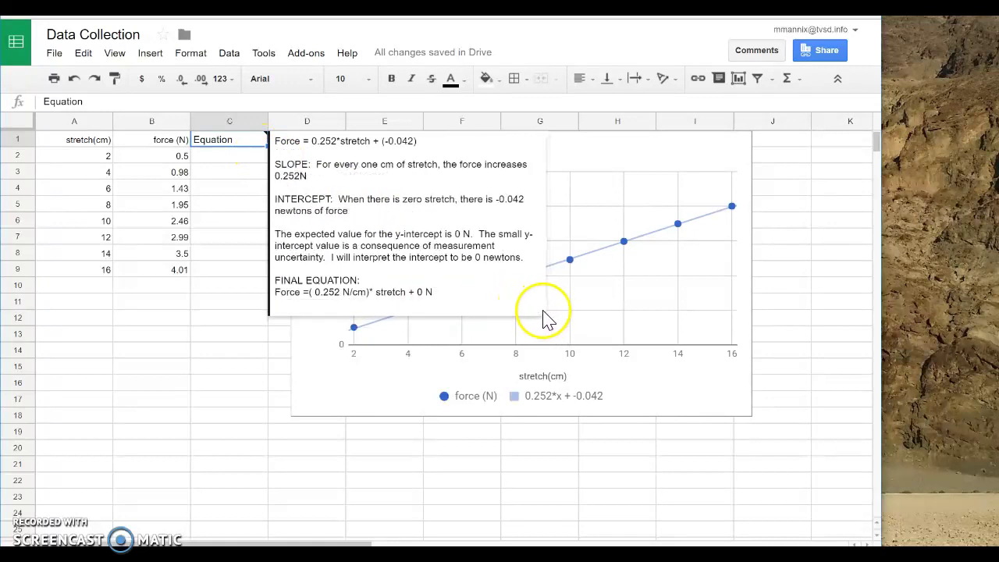
left_click(460, 306)
left_click(241, 383)
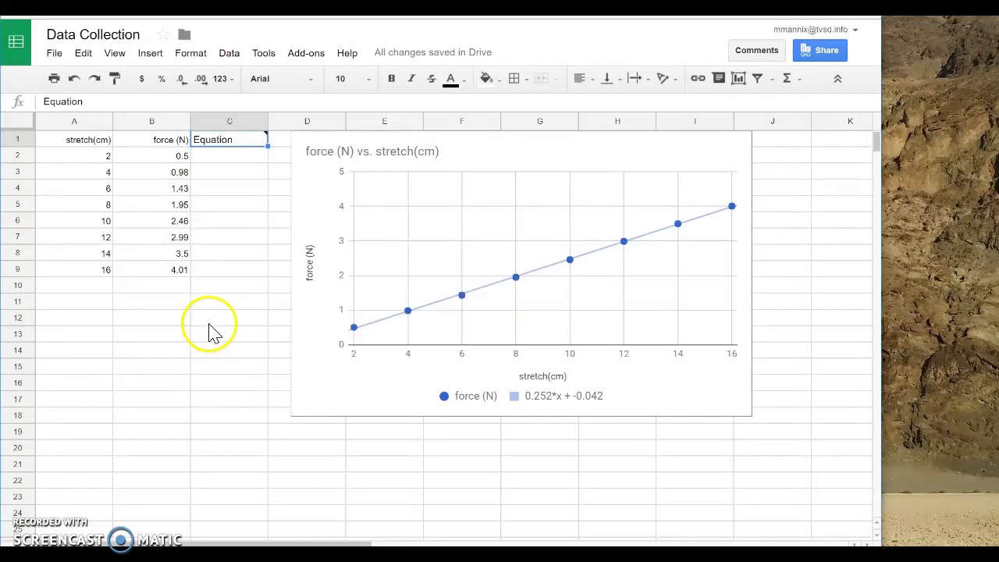
mouse_move(244, 147)
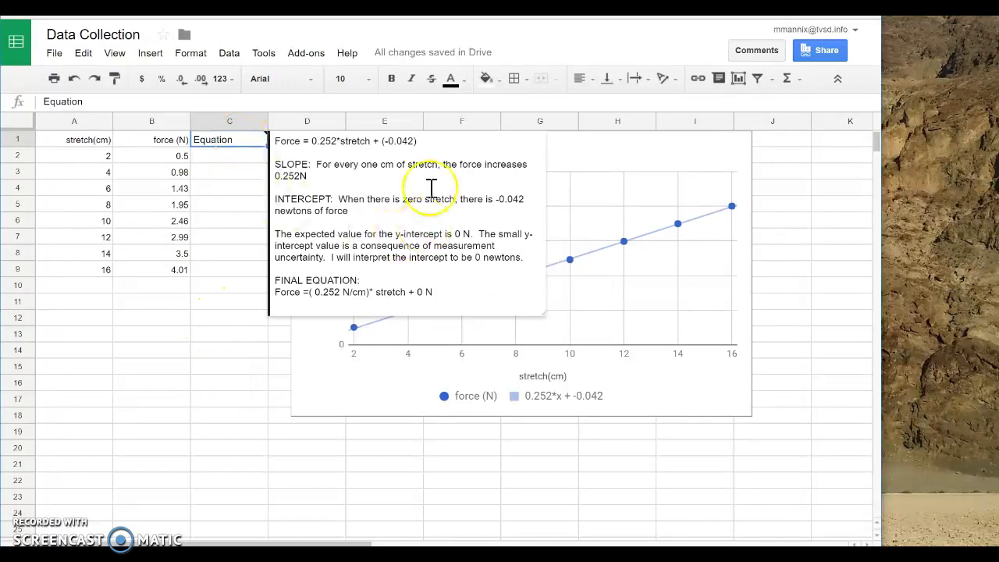